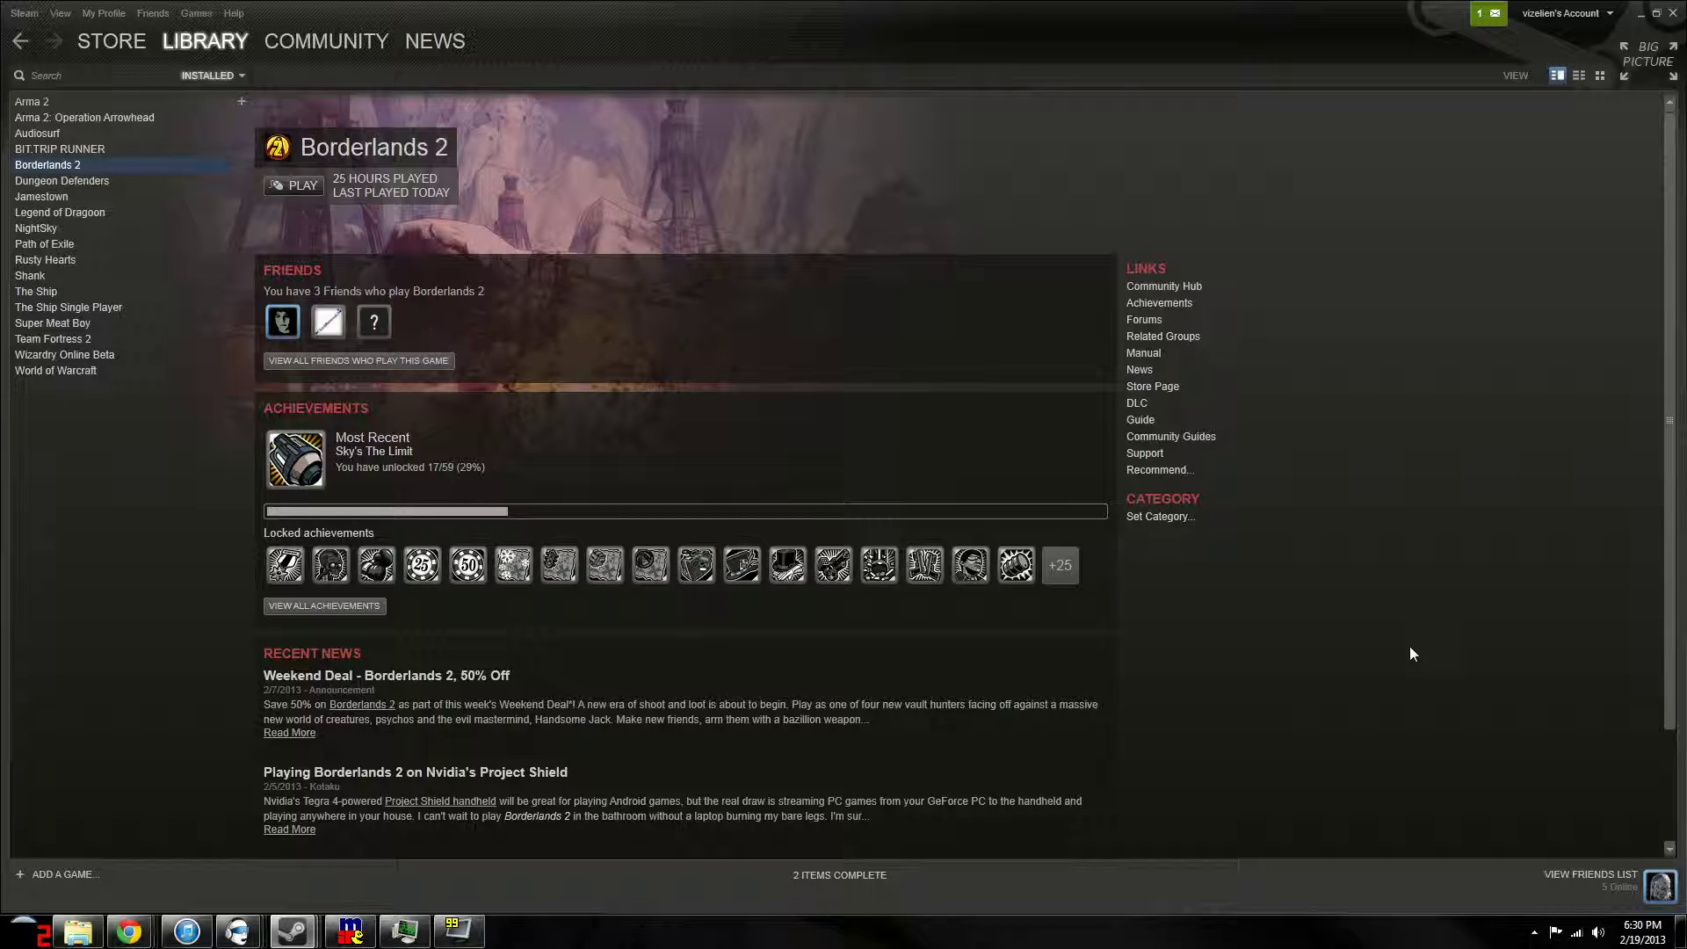
Step: Launch Borderlands 2 from its Steam library page using the PLAY button
{"action": "left_click", "coordinate": [301, 186]}
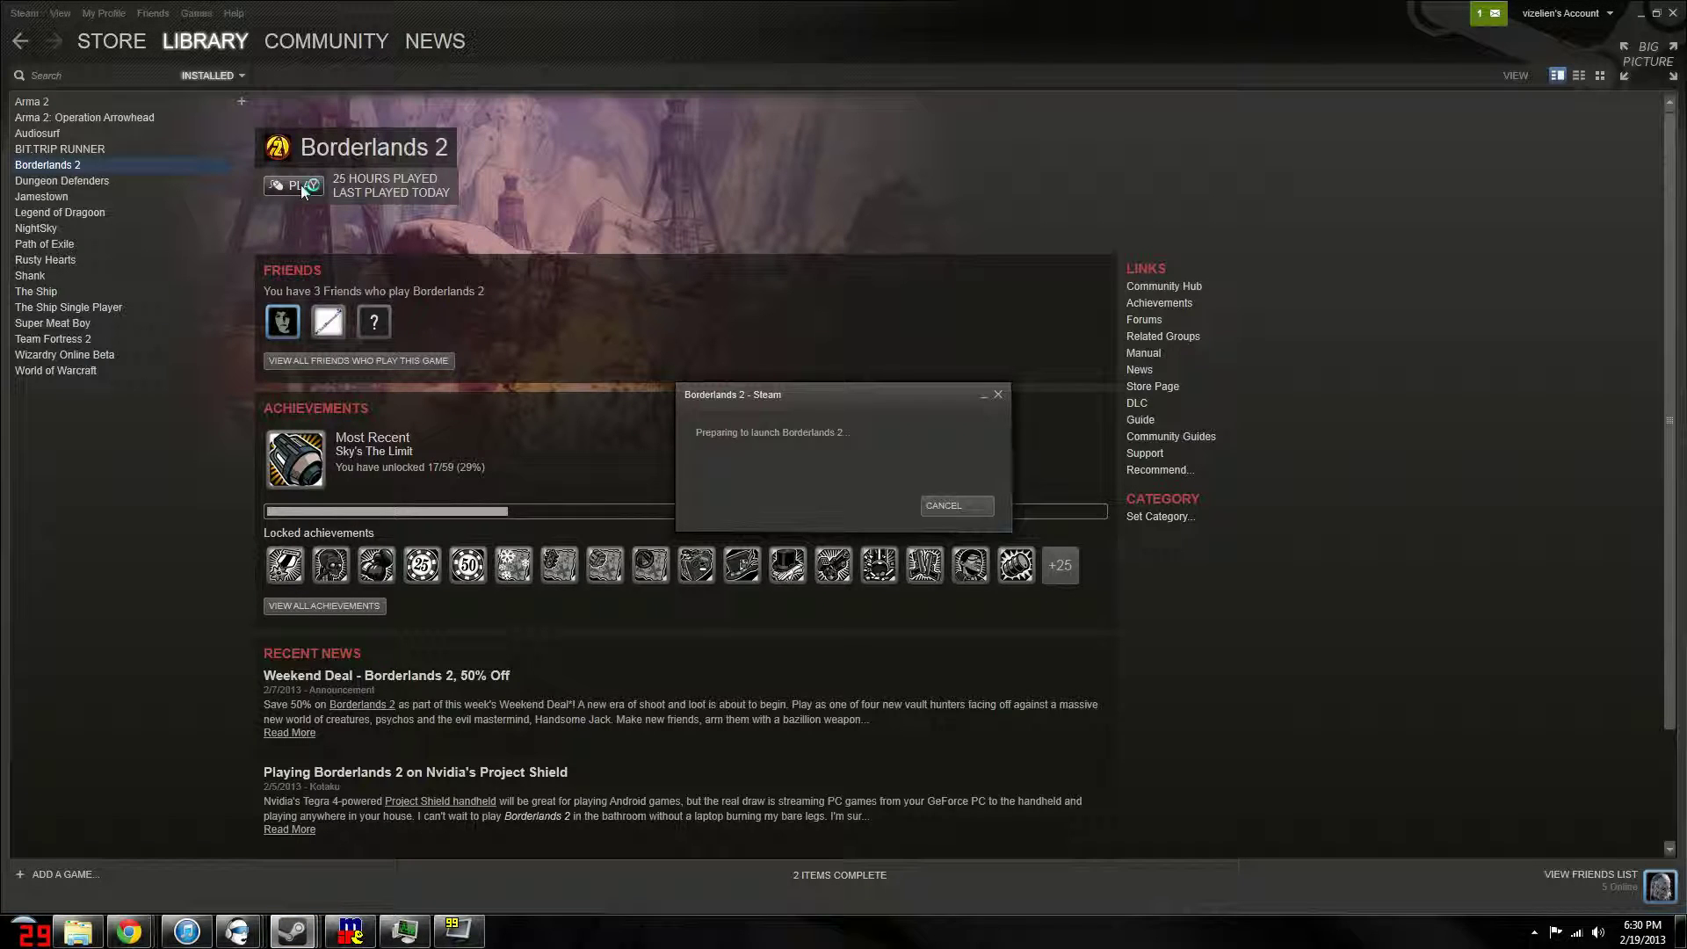